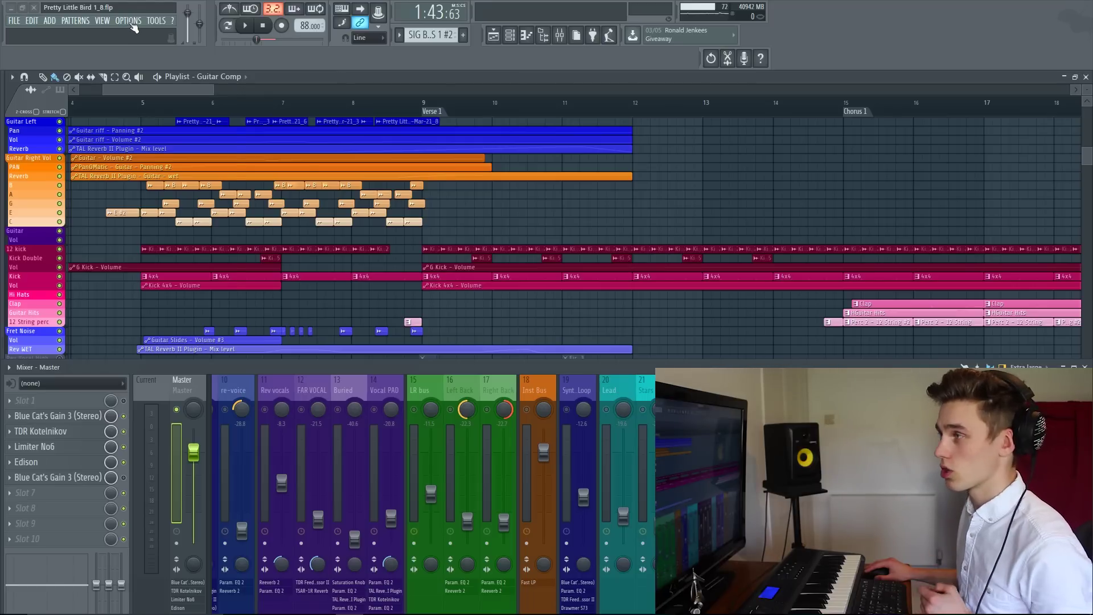
In MIDI settings, set the MIDIIN3 (Axiom 49) controller type to M-Audio Oxygen 49/61
left_click(132, 25)
left_click(153, 43)
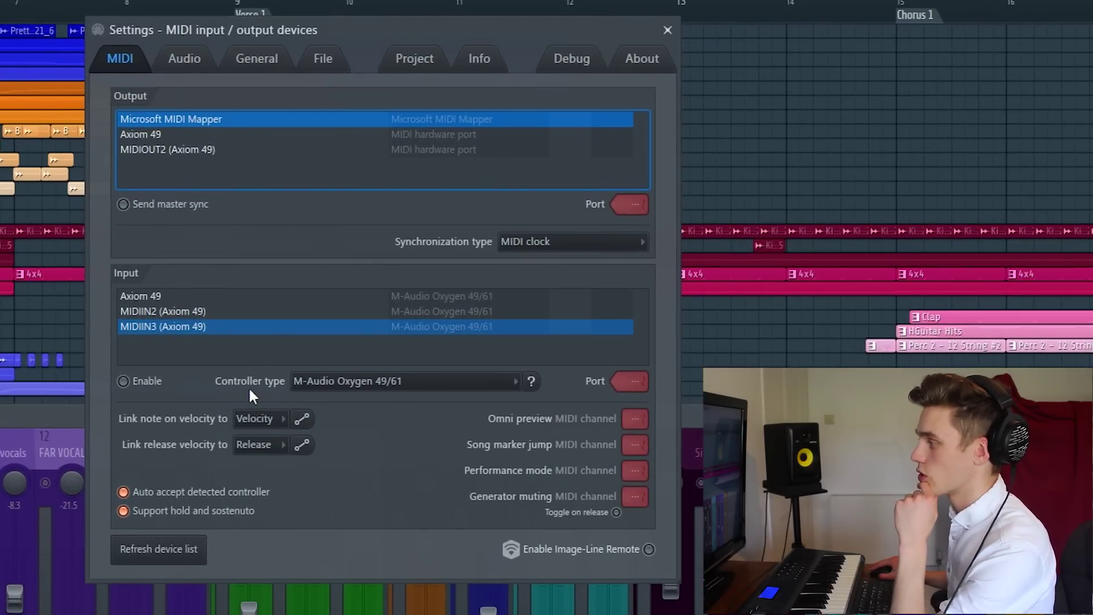
left_click(389, 381)
left_click(390, 253)
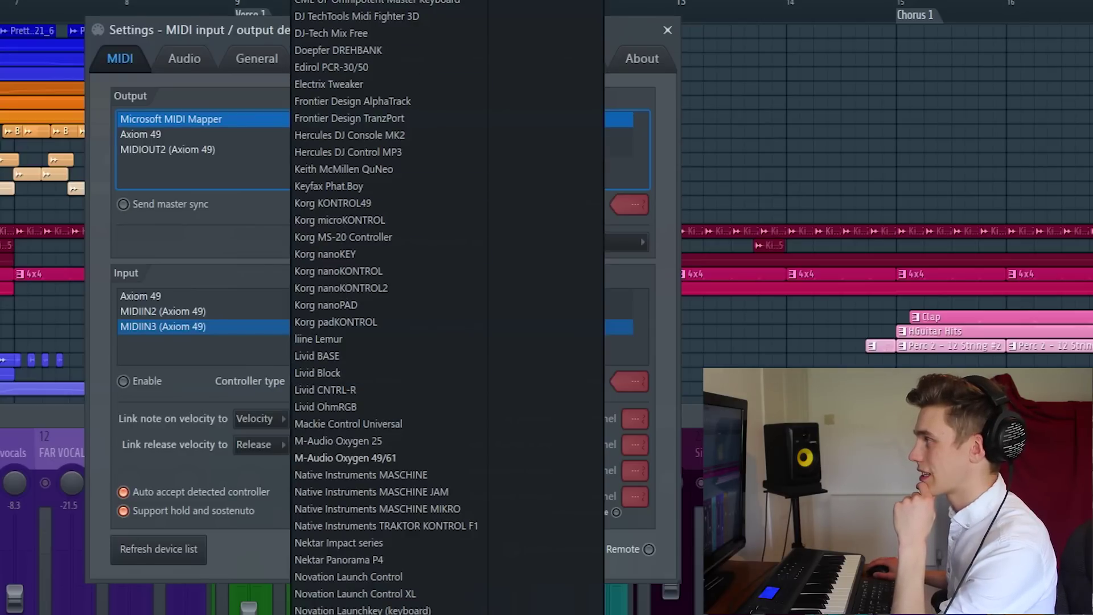
left_click(385, 459)
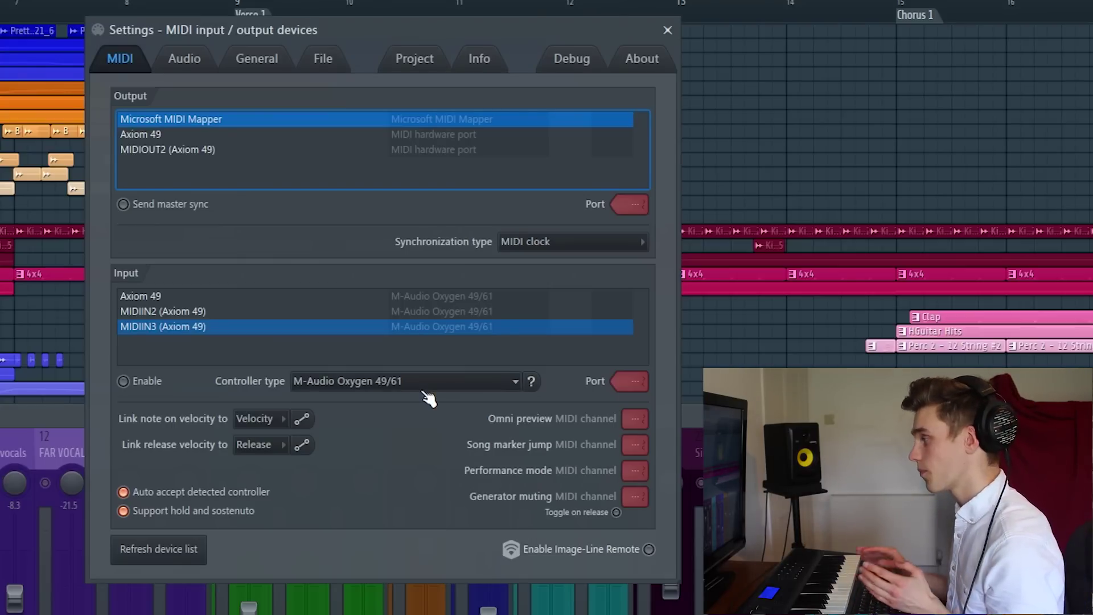
Open the Image-Line forum help page for the M-Audio Oxygen 25/49/61 and scroll through it
left_click(533, 381)
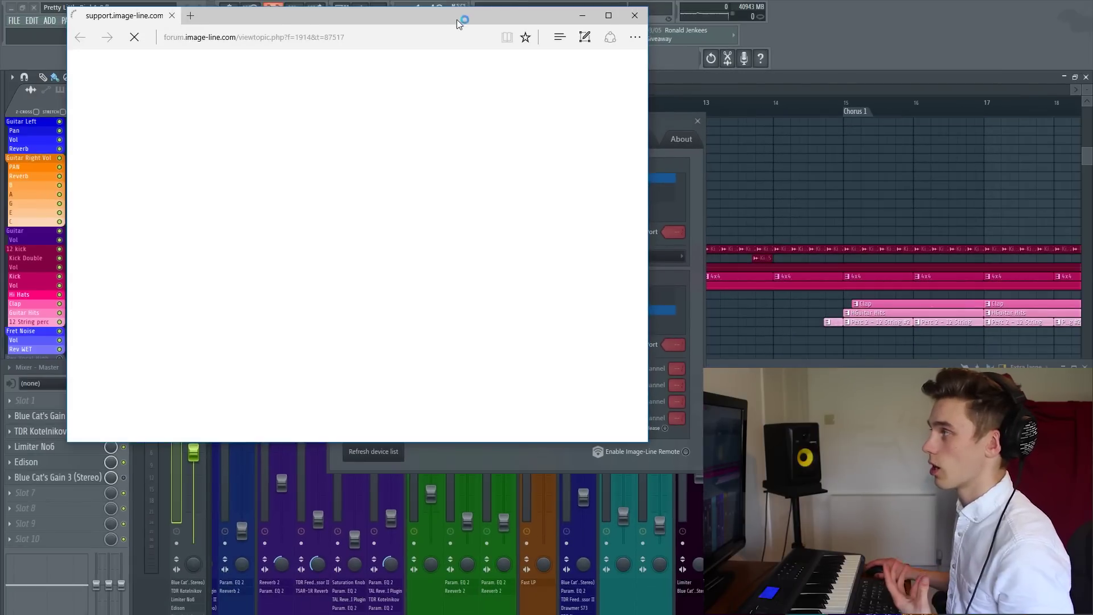
left_click_drag(478, 50, 479, 46)
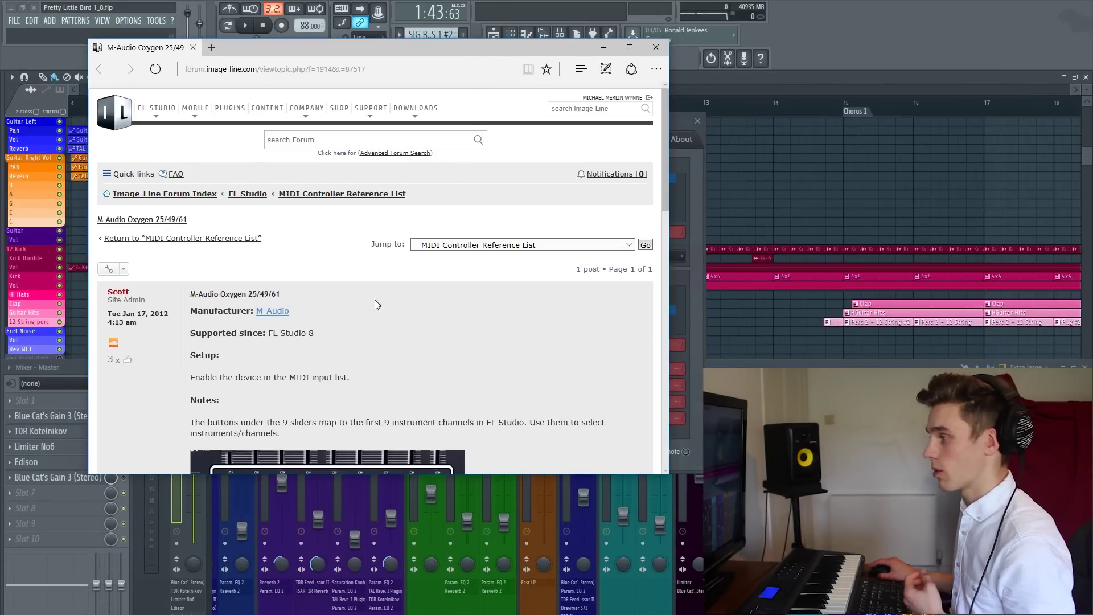
scroll(373, 301, "down", 6)
scroll(434, 305, "up", 2)
scroll(435, 303, "down", 10)
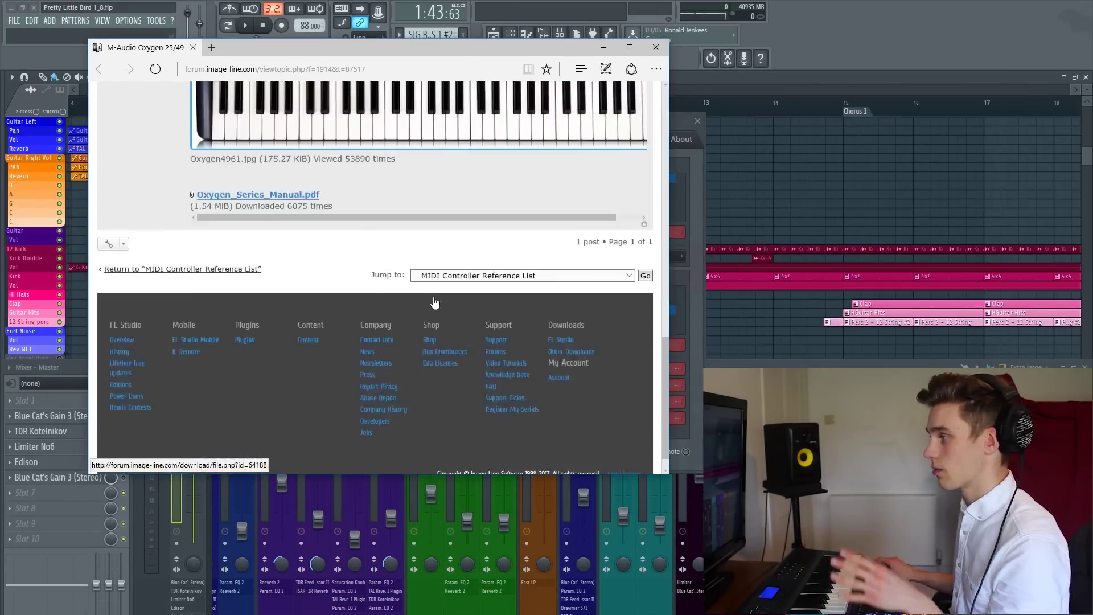
scroll(435, 302, "up", 5)
scroll(435, 302, "up", 5)
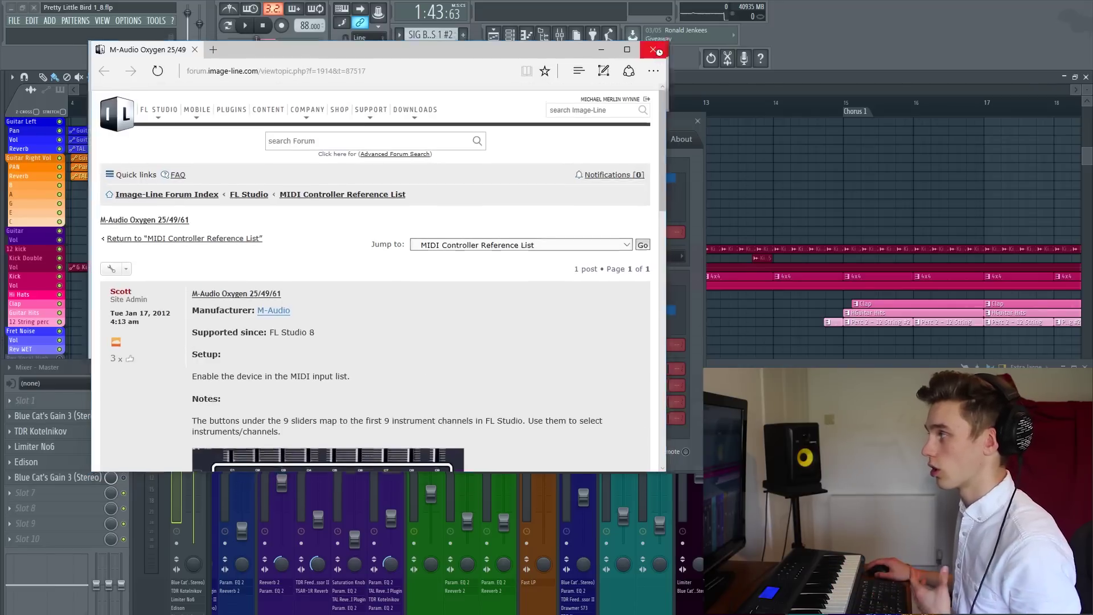
Return to MIDI settings and turn on Send master sync for the Axiom 49 output
left_click(656, 47)
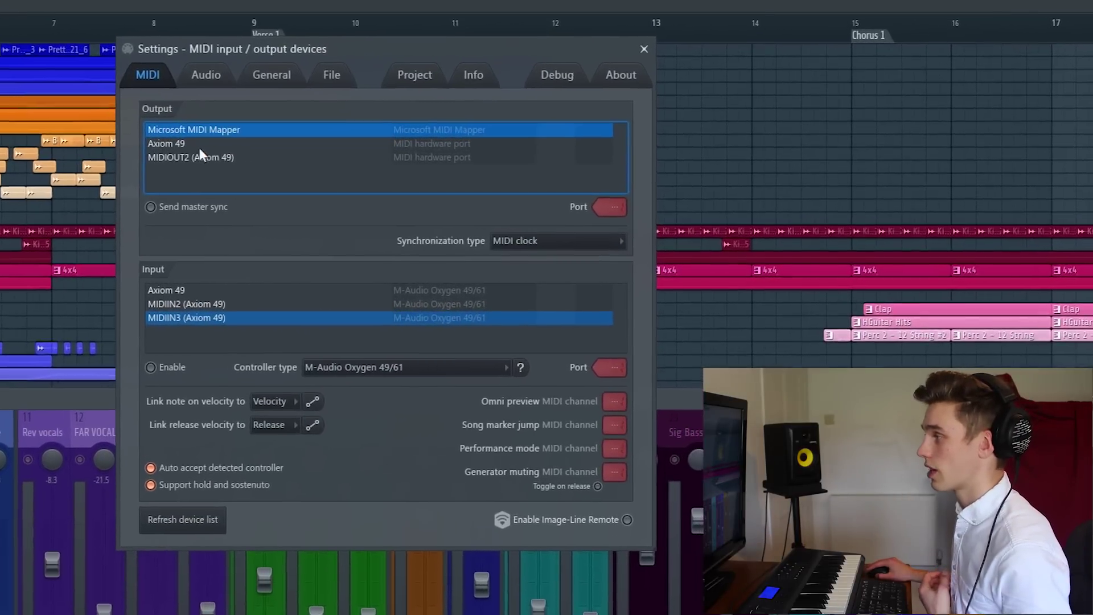
left_click(173, 144)
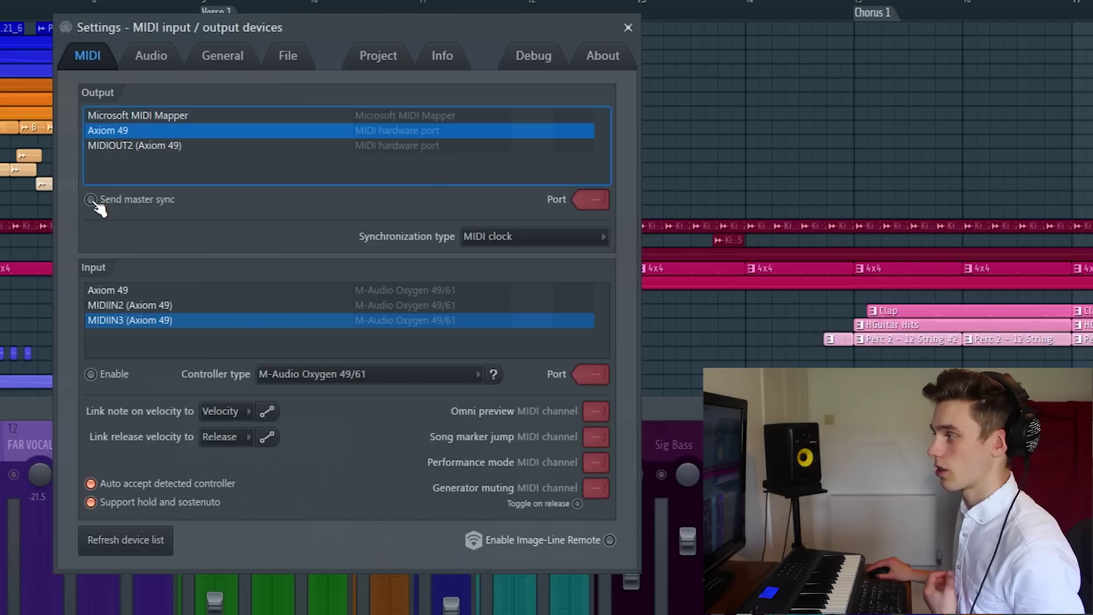
left_click(93, 201)
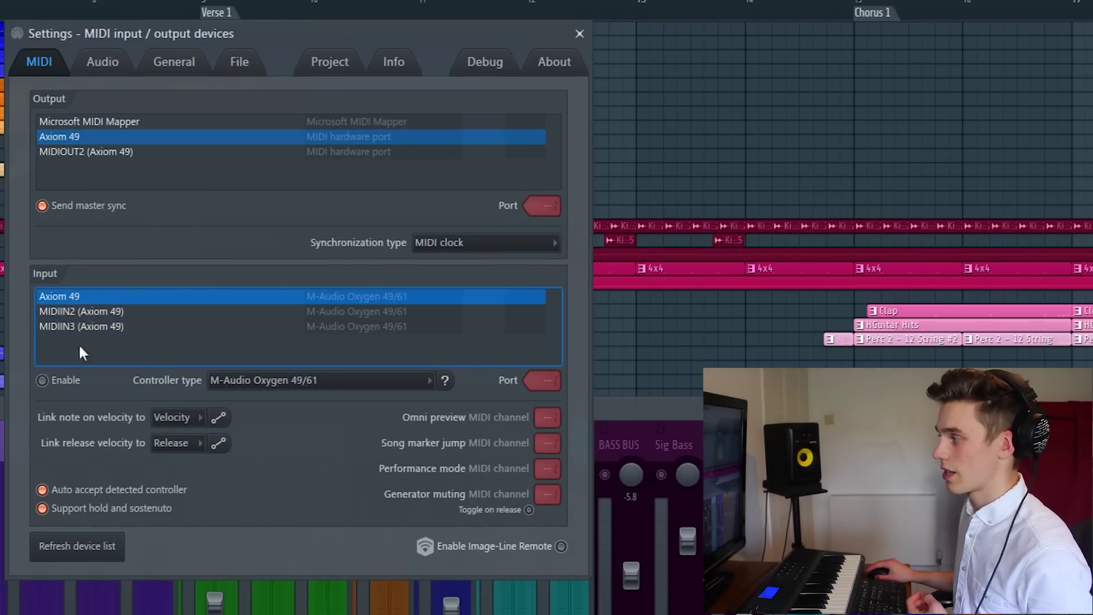
Enable the Axiom 49, MIDIIN2 (Axiom 49) and MIDIIN3 (Axiom 49) MIDI inputs
left_click(42, 380)
left_click(112, 312)
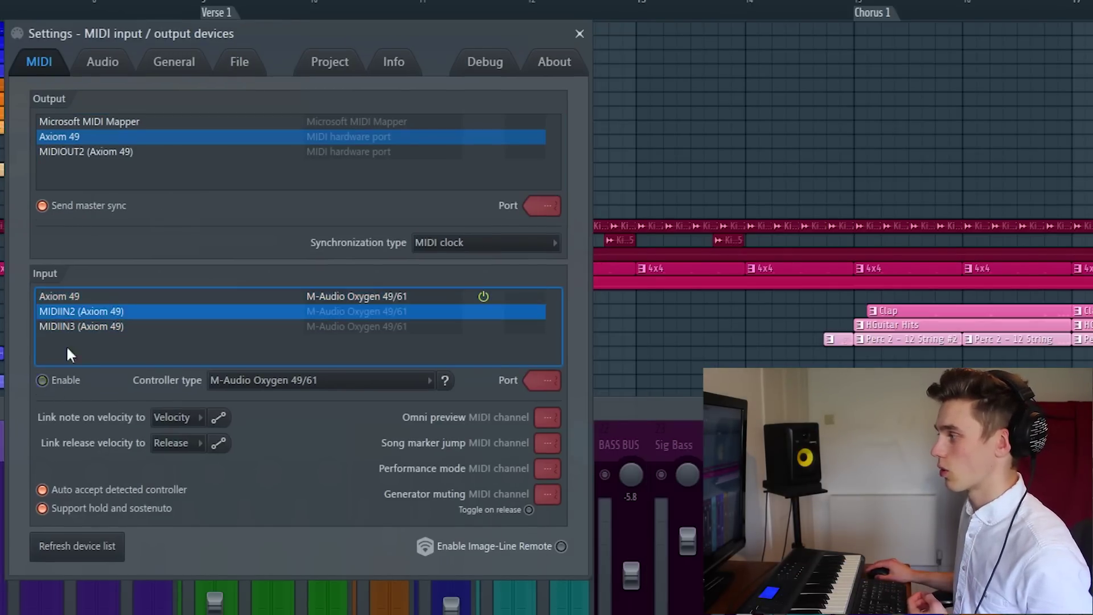
left_click(43, 380)
left_click(88, 327)
left_click(43, 380)
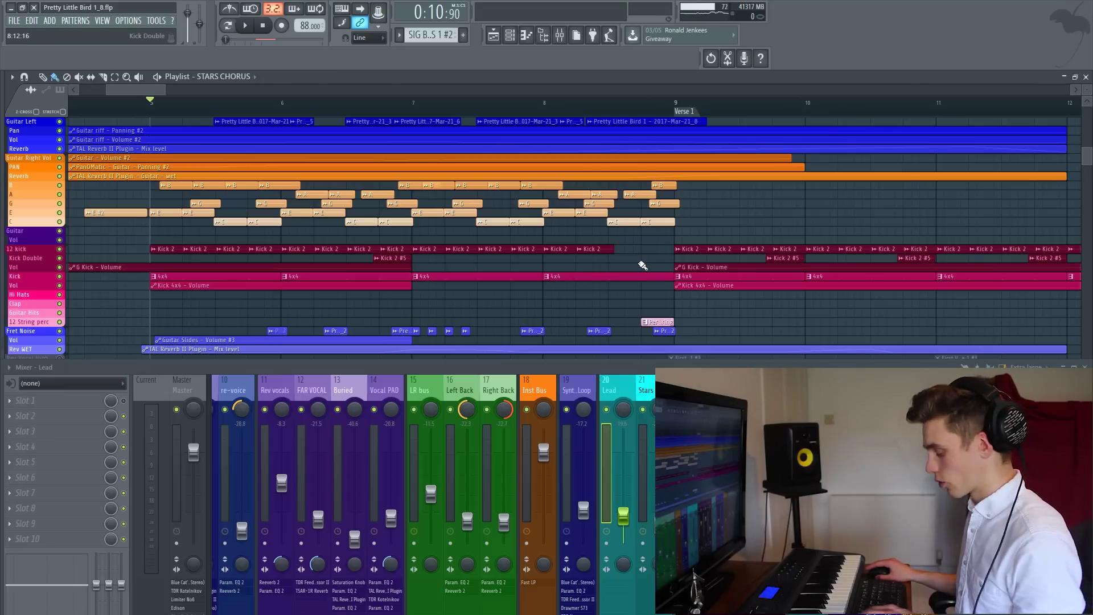
Show the channel rack with F6, then open and close the Harp Trem Kontakt plugin
key("F6")
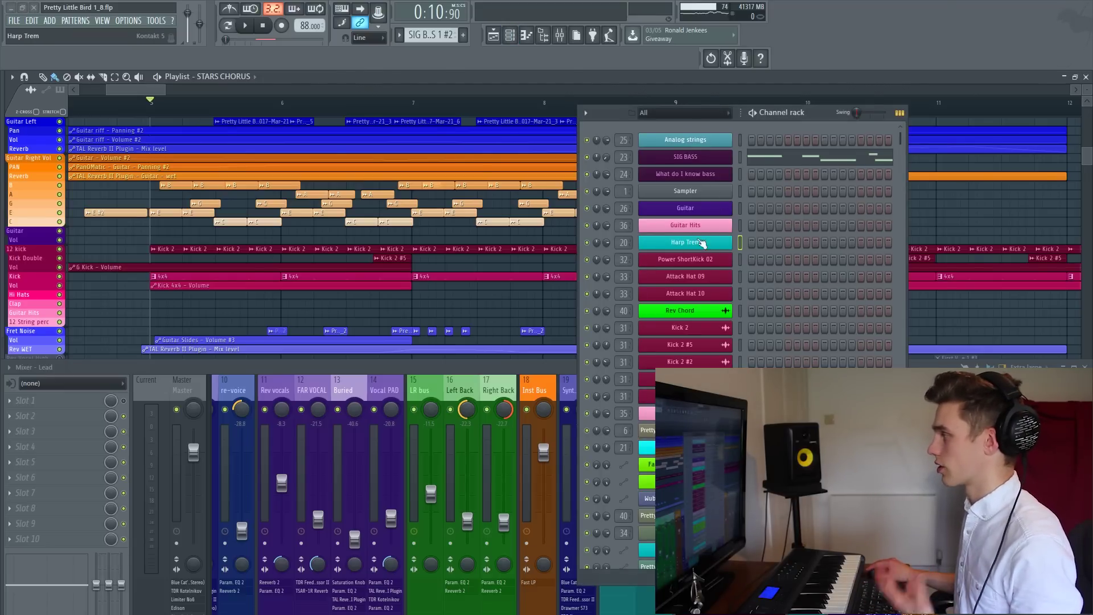
left_click(701, 243)
left_click(939, 6)
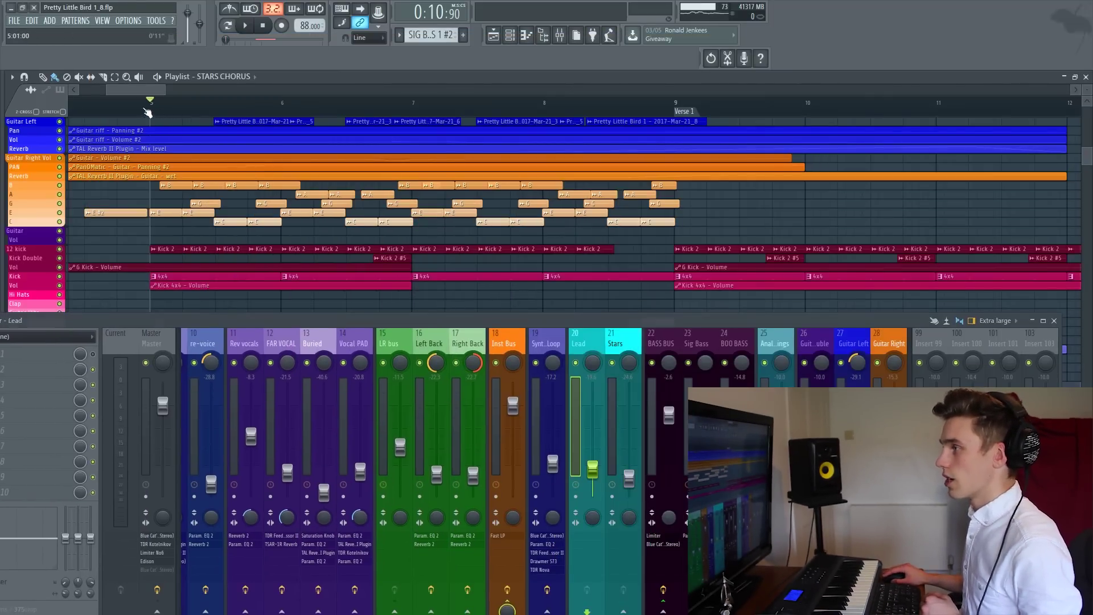
Select the Inst Bus mixer track and link its volume fader to a hardware fader
left_click(500, 340)
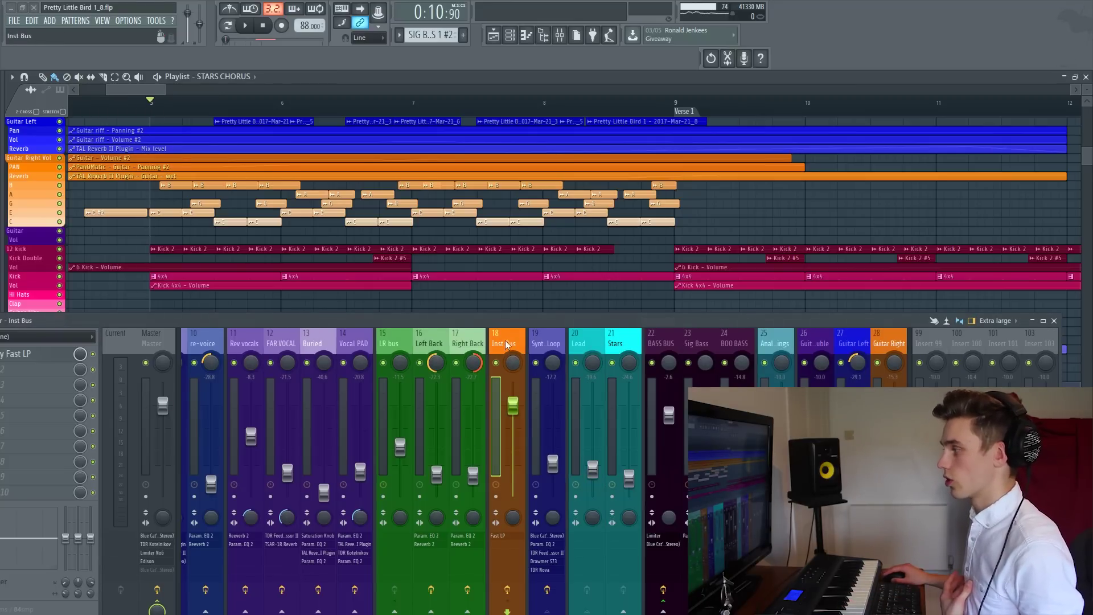
left_click_drag(505, 321, 457, 342)
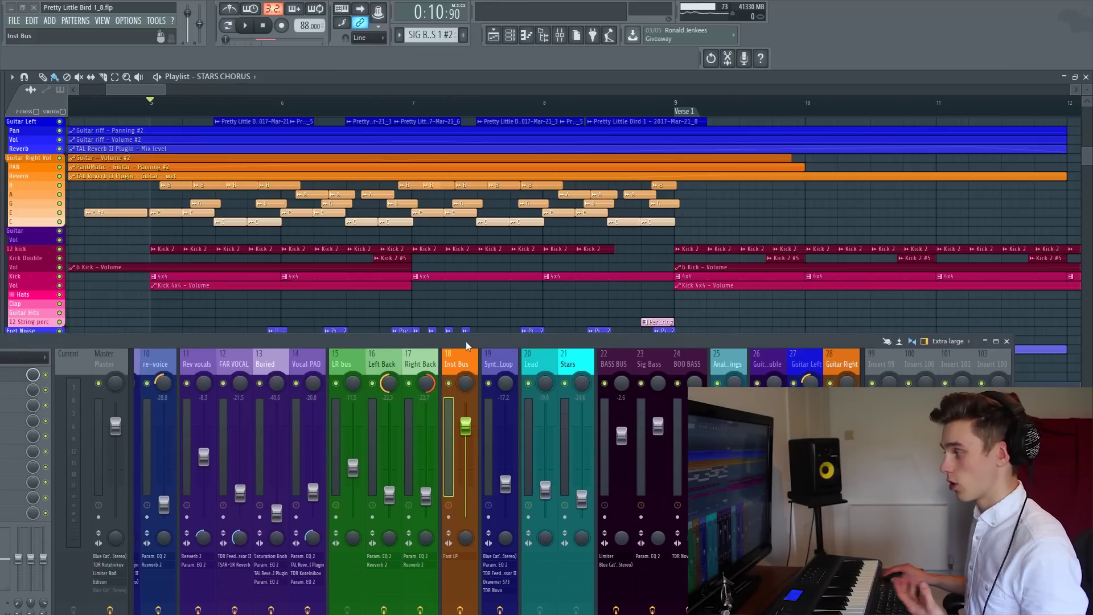
right_click(469, 432)
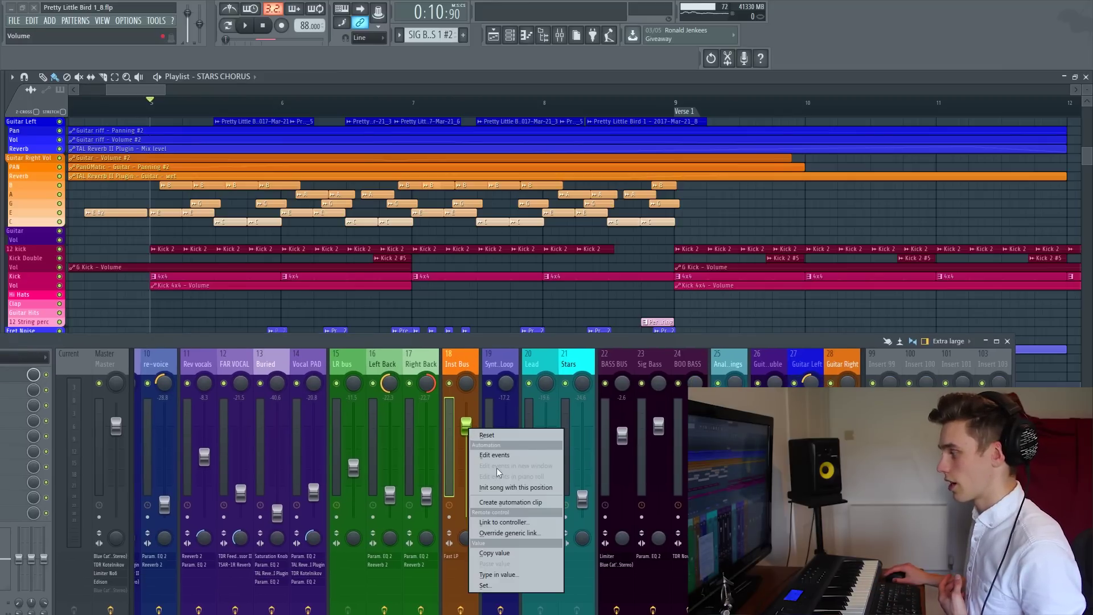
left_click(509, 522)
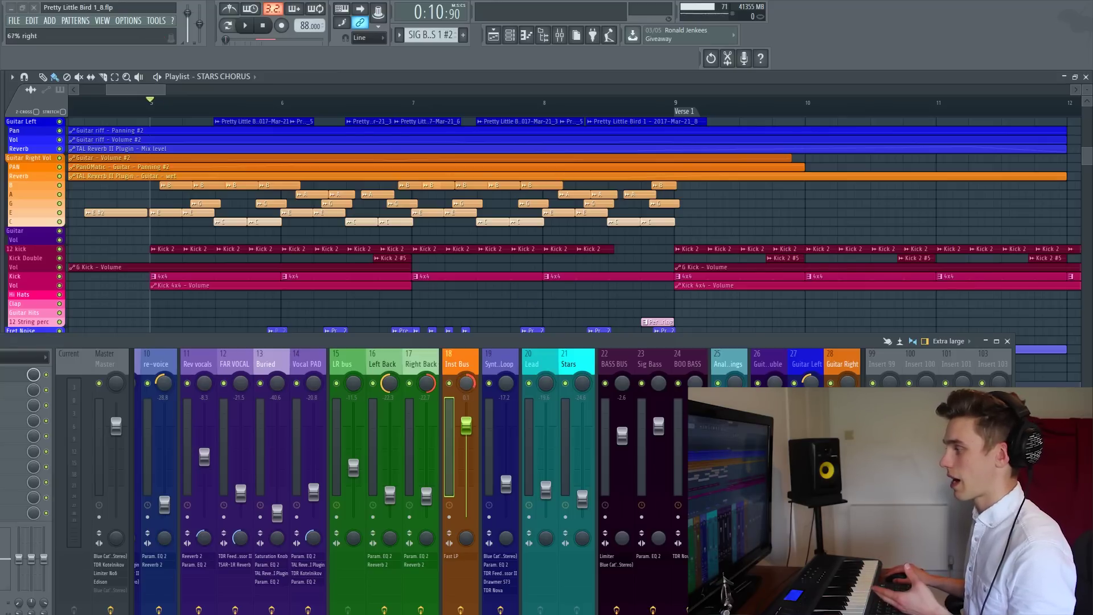
Link the Inst Bus pan knob to a hardware knob with Link to controller
right_click(468, 385)
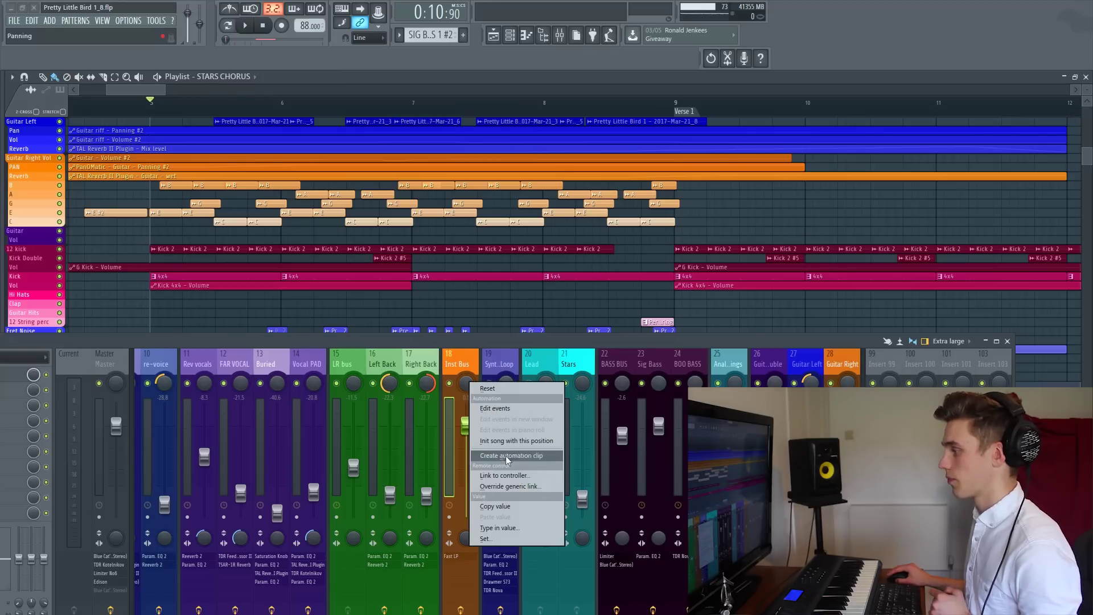
left_click(506, 477)
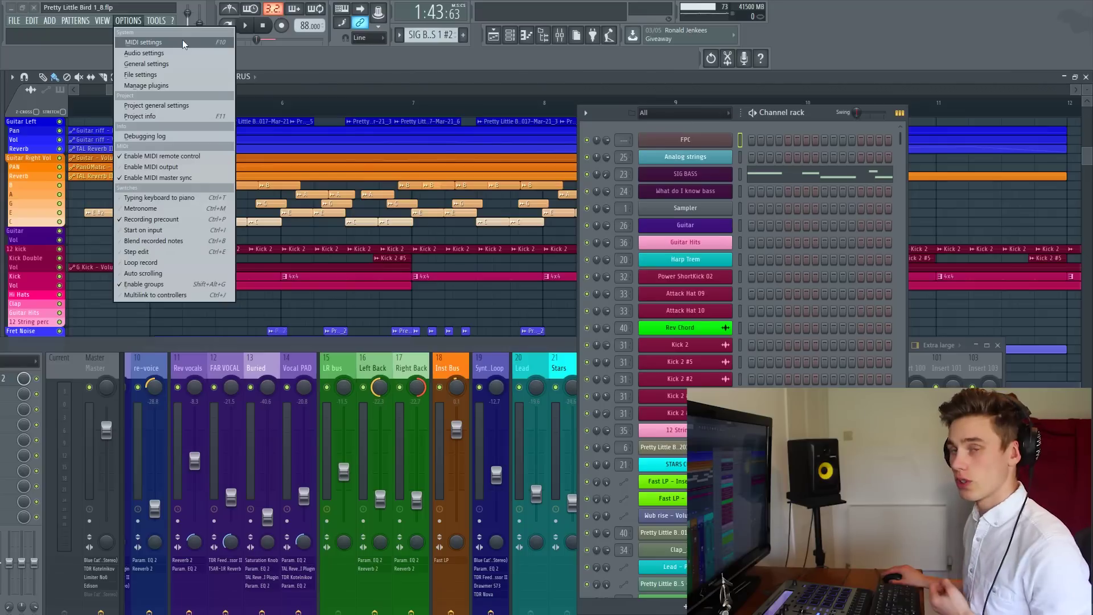
In MIDI settings, select the Trigger Finger Pro output, then its MIDIIN2 and MIDIIN3 inputs
left_click(184, 43)
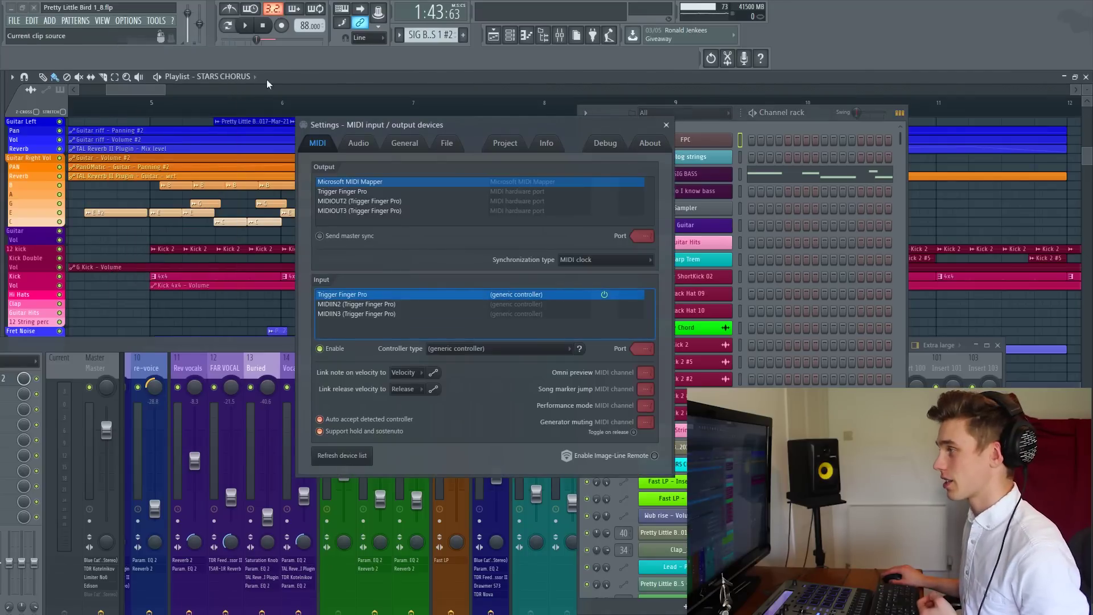
left_click(361, 193)
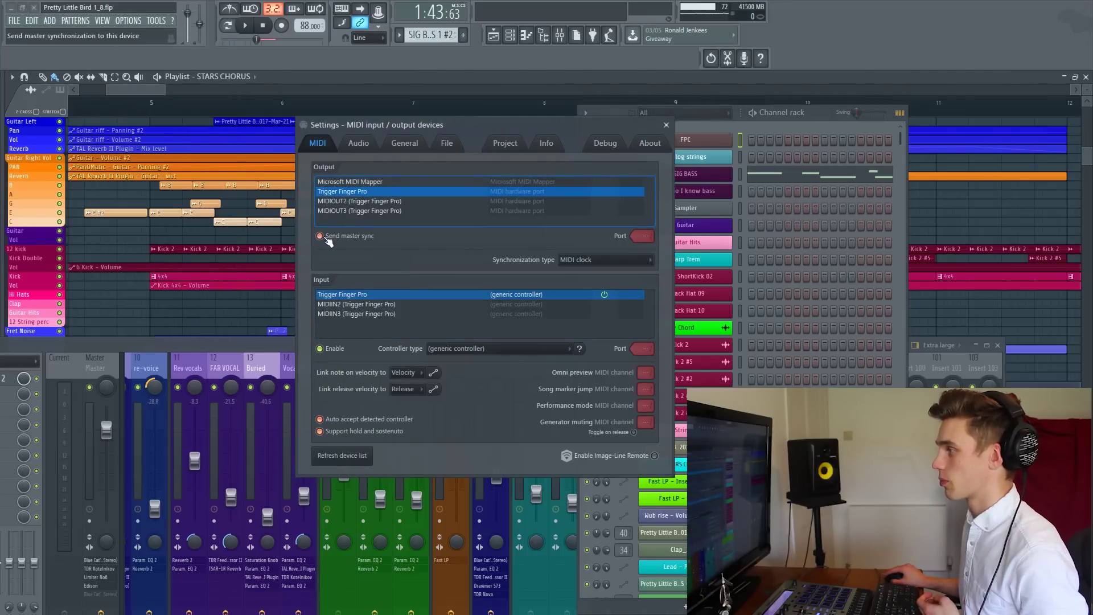
left_click(351, 304)
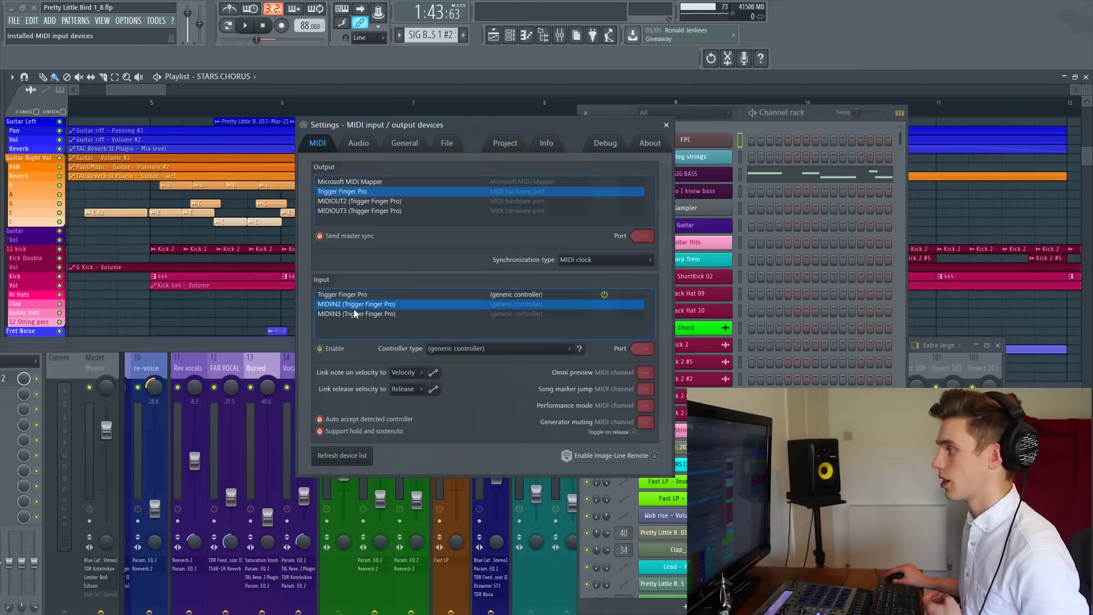
left_click(353, 315)
left_click(347, 305)
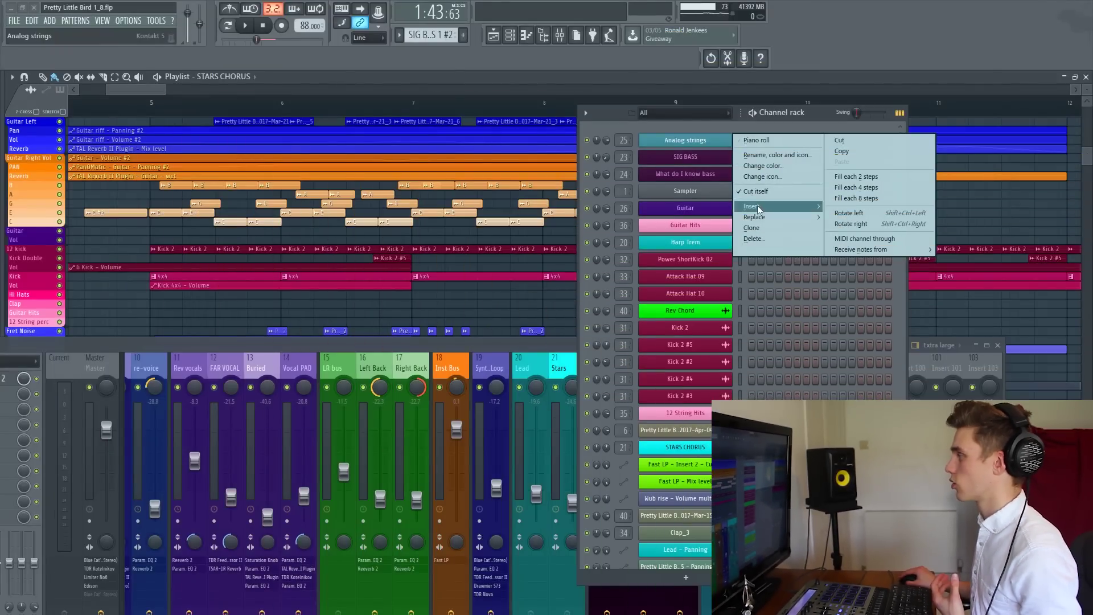
Show the channel rack's Insert plugin list with FPC, BassDrum and Drumpad
mouse_move(758, 209)
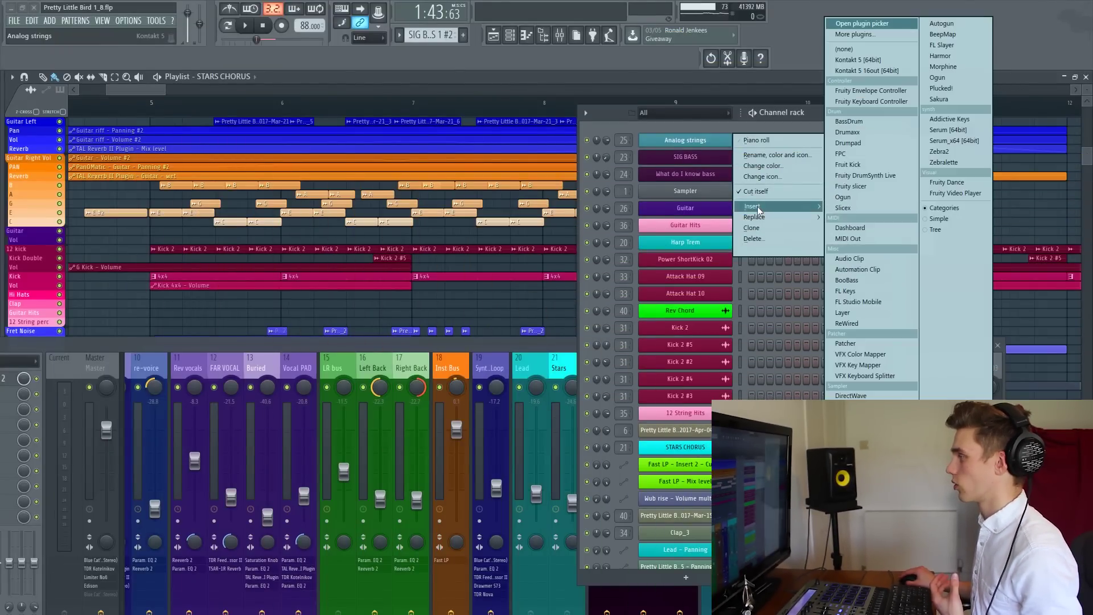
Insert an FPC drum instrument and move its window further right
left_click(861, 158)
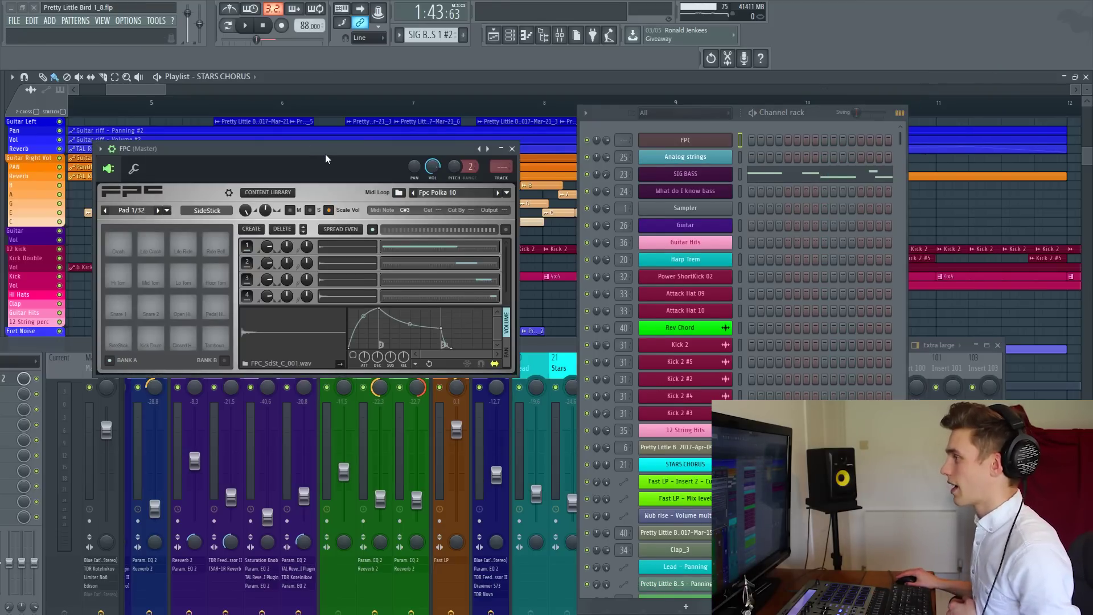
left_click_drag(327, 159, 395, 161)
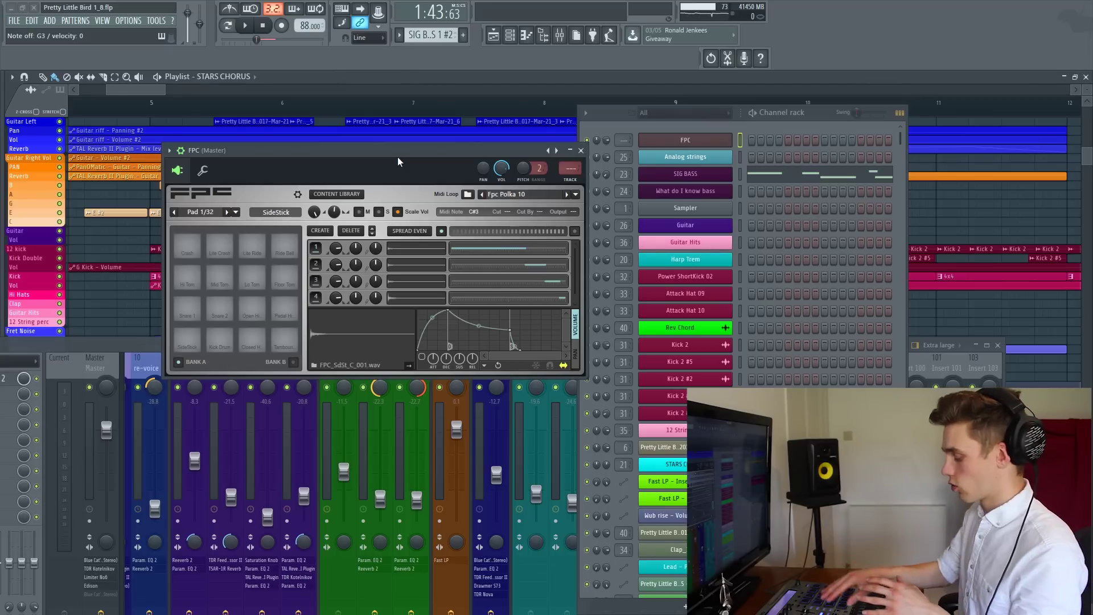
In FPC's pad options, choose Map notes for entire bank to assign the hardware pad notes
left_click(238, 214)
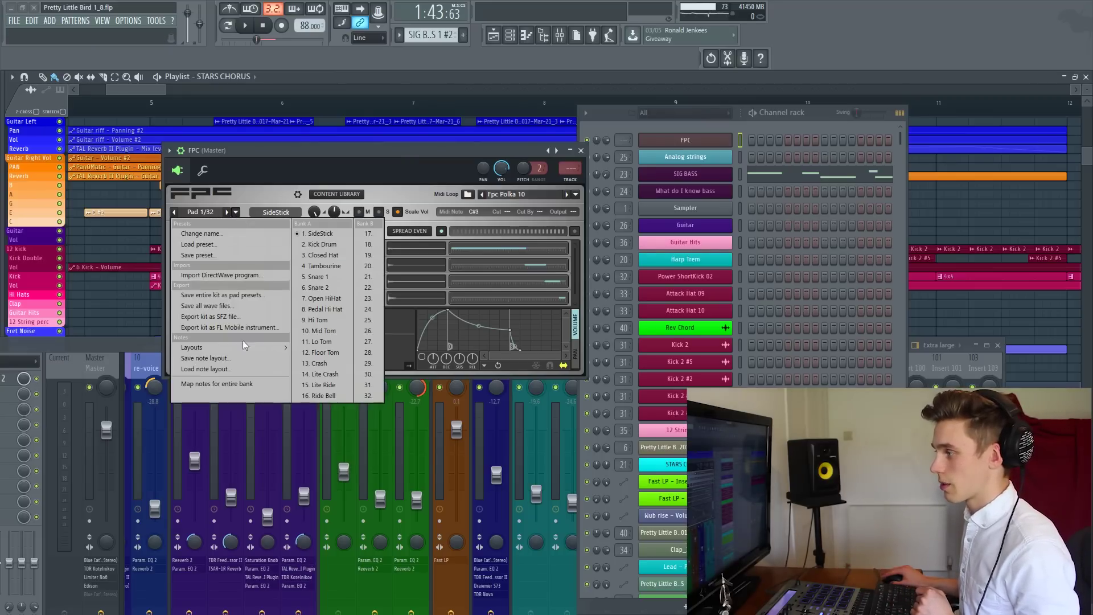
left_click(236, 213)
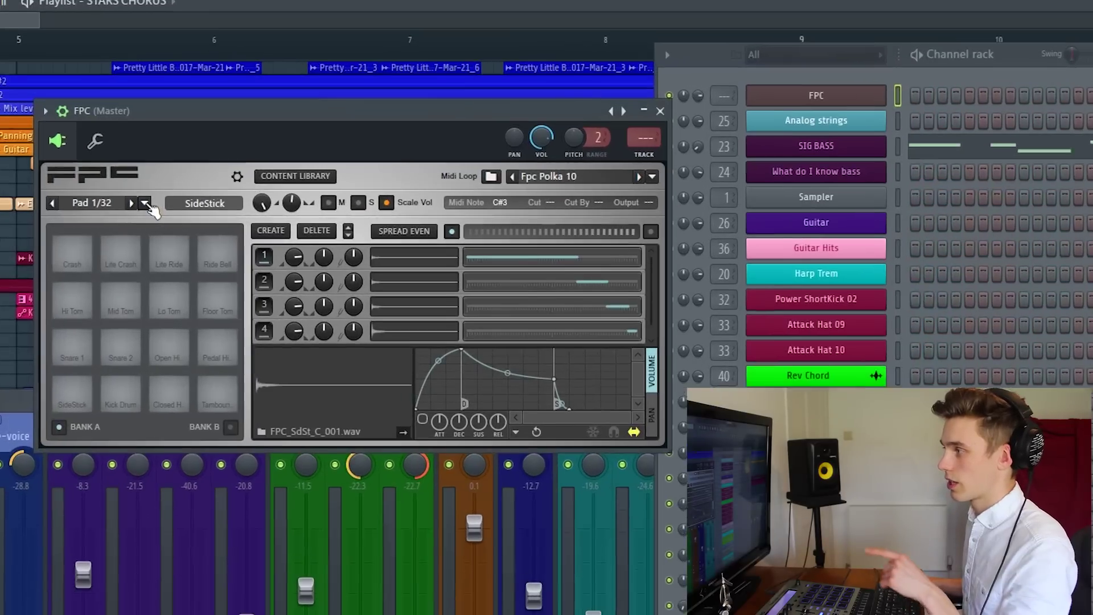
left_click(142, 204)
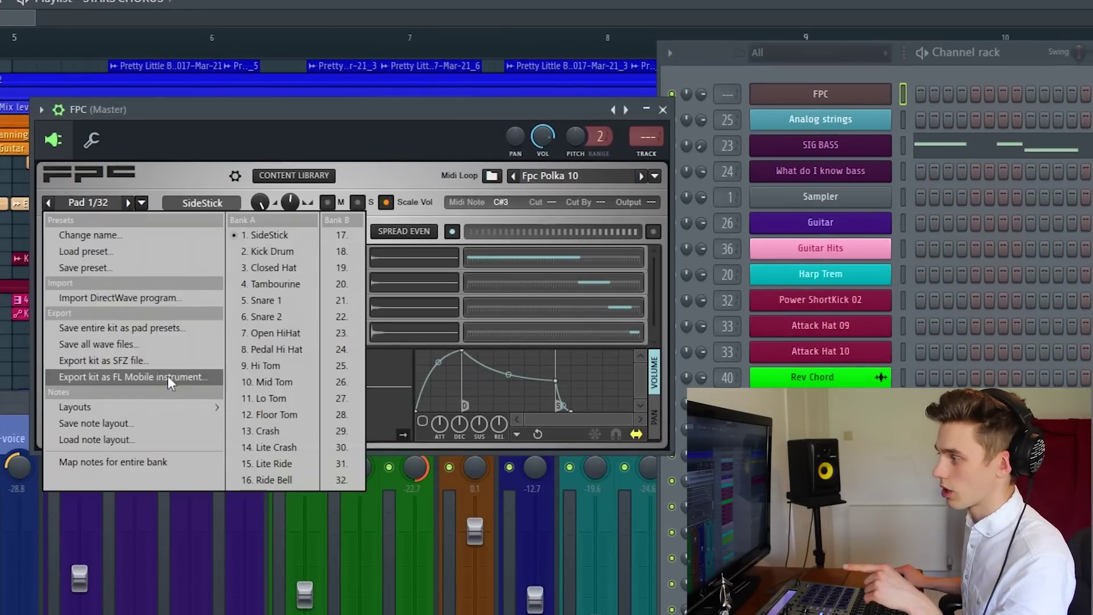
left_click(173, 462)
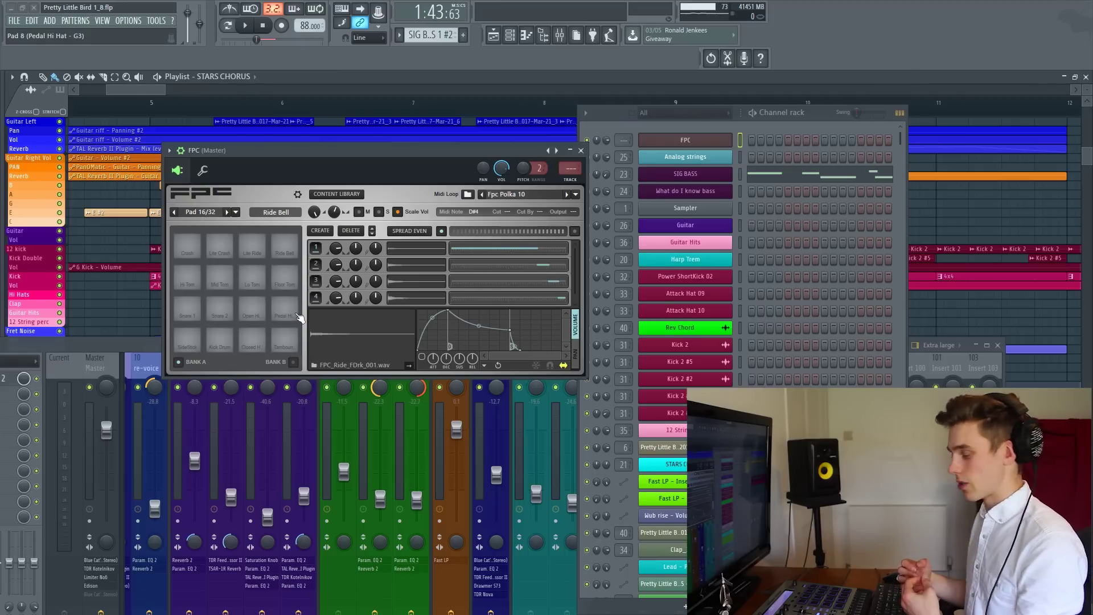
Bring up the Remote control settings for the FPC pad pan knob to link a hardware knob
right_click(335, 212)
left_click(375, 308)
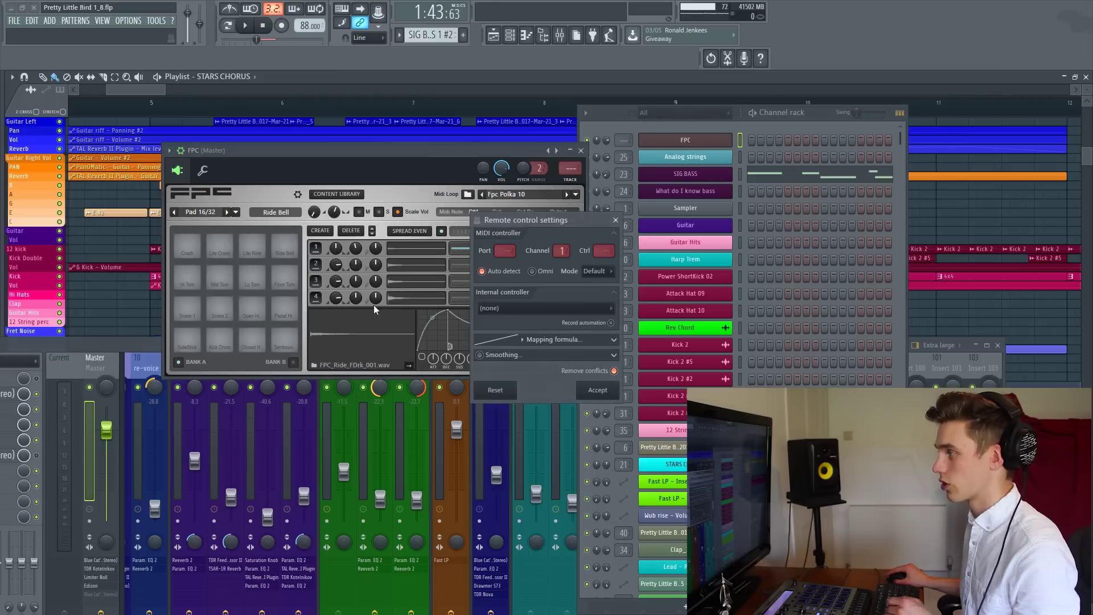